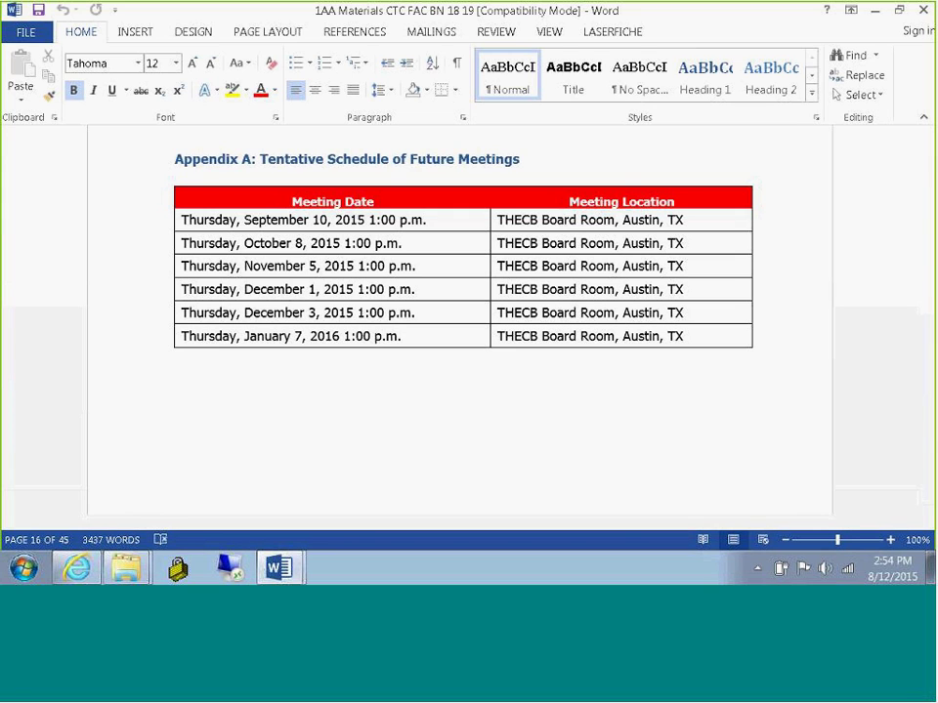
- Review the tentative meeting schedule in Appendix A and locate the board room calendar that follows it
scroll(759, 409, "down", 1)
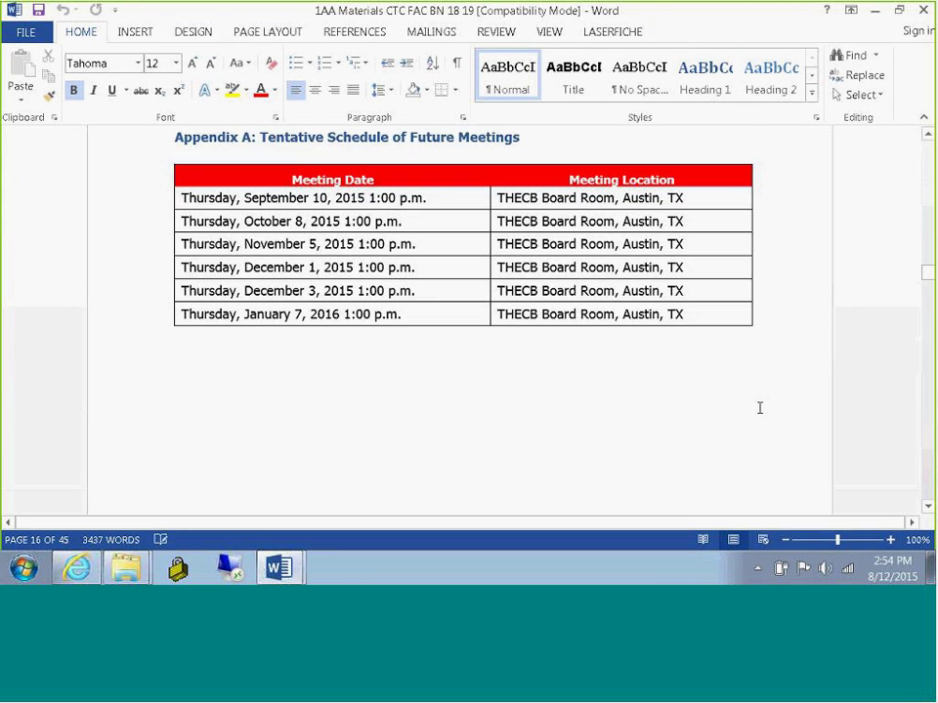
scroll(759, 408, "down", 2)
scroll(759, 408, "up", 5)
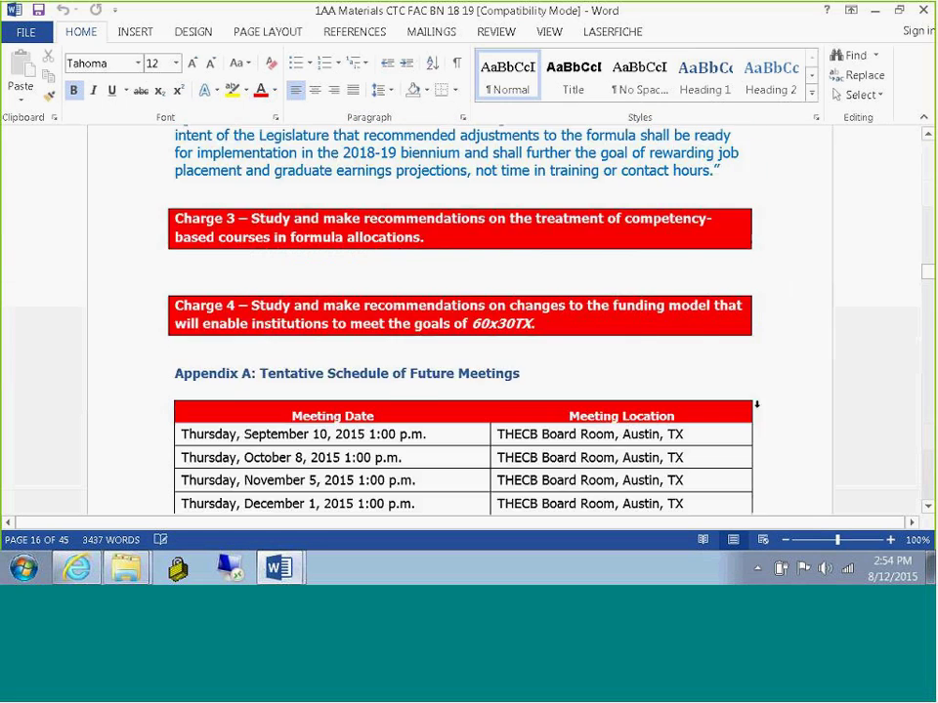
scroll(756, 406, "down", 10)
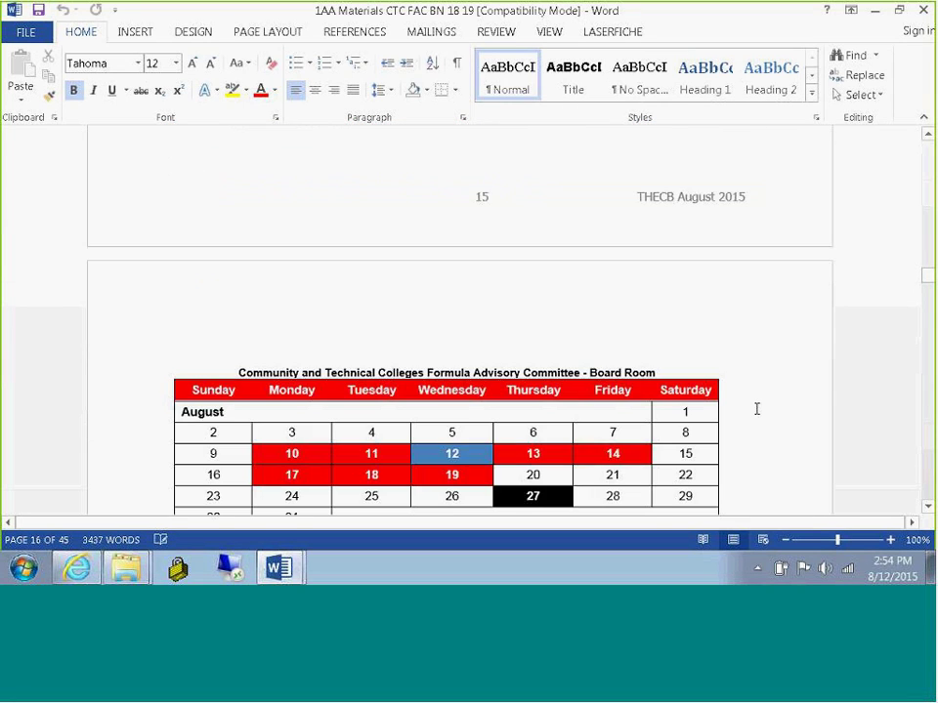
scroll(756, 409, "down", 2)
scroll(756, 408, "down", 3)
scroll(756, 409, "up", 10)
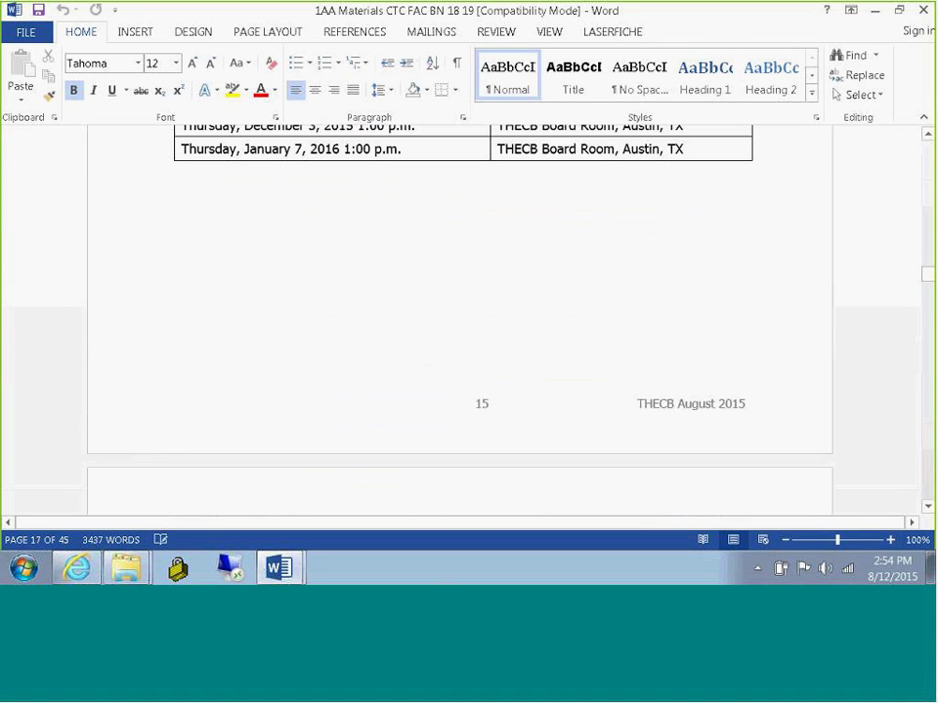
scroll(756, 407, "up", 3)
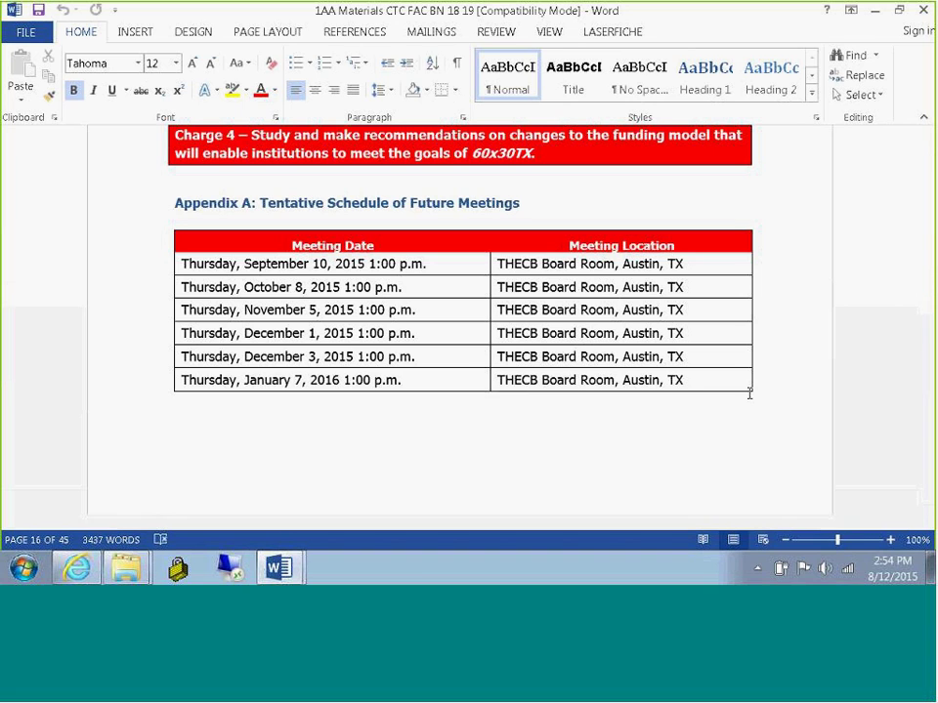
- Examine the August to October days on the board room calendar and return to the Appendix A meeting table
scroll(750, 404, "down", 2)
scroll(751, 403, "down", 5)
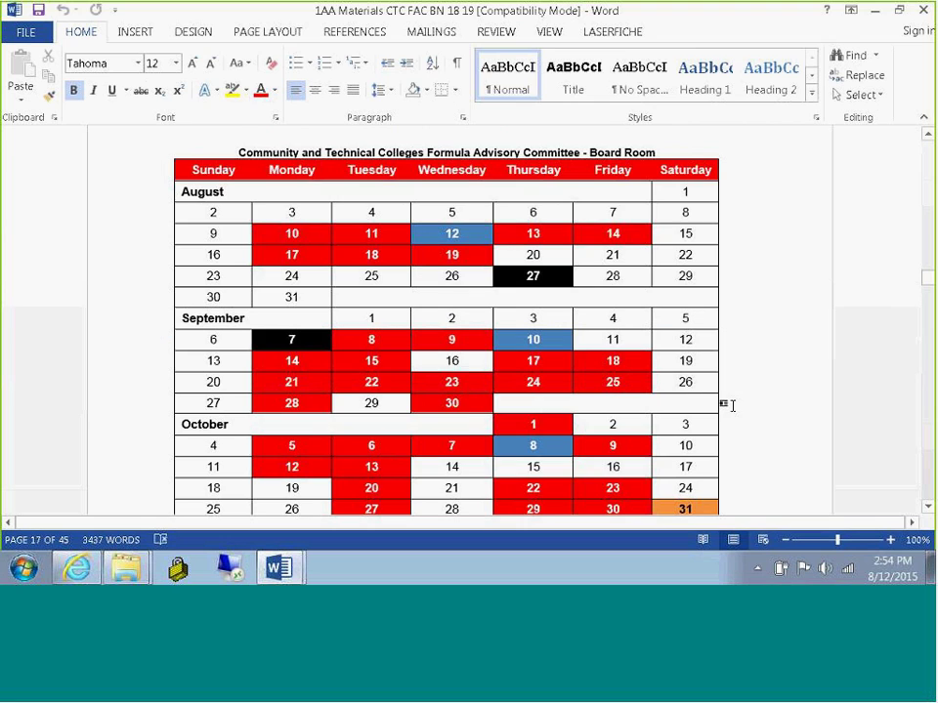
scroll(730, 405, "down", 1)
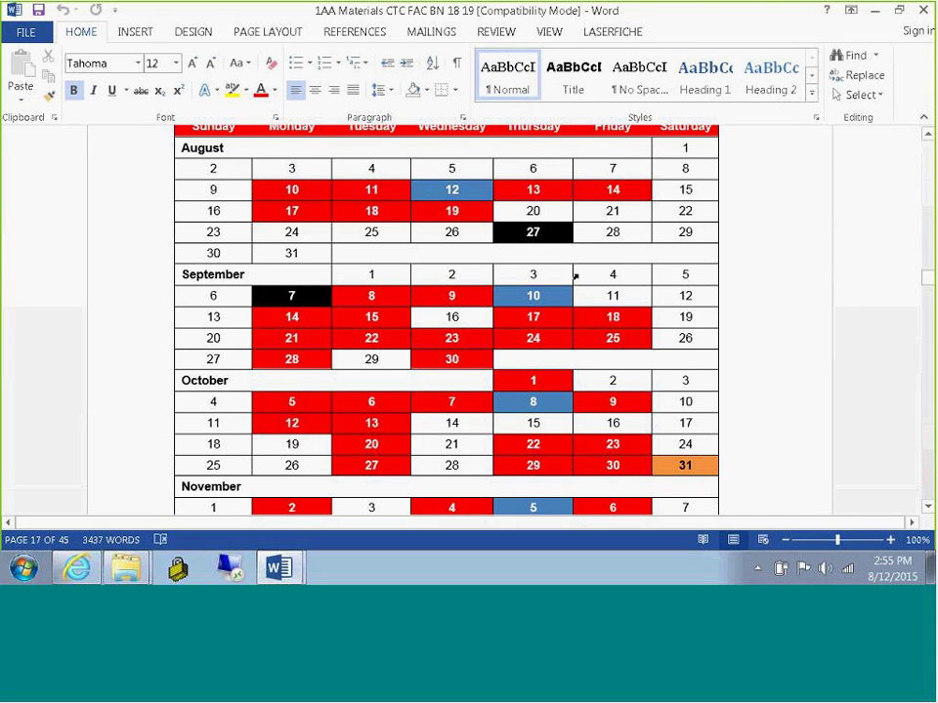
scroll(572, 283, "up", 5)
scroll(570, 277, "up", 5)
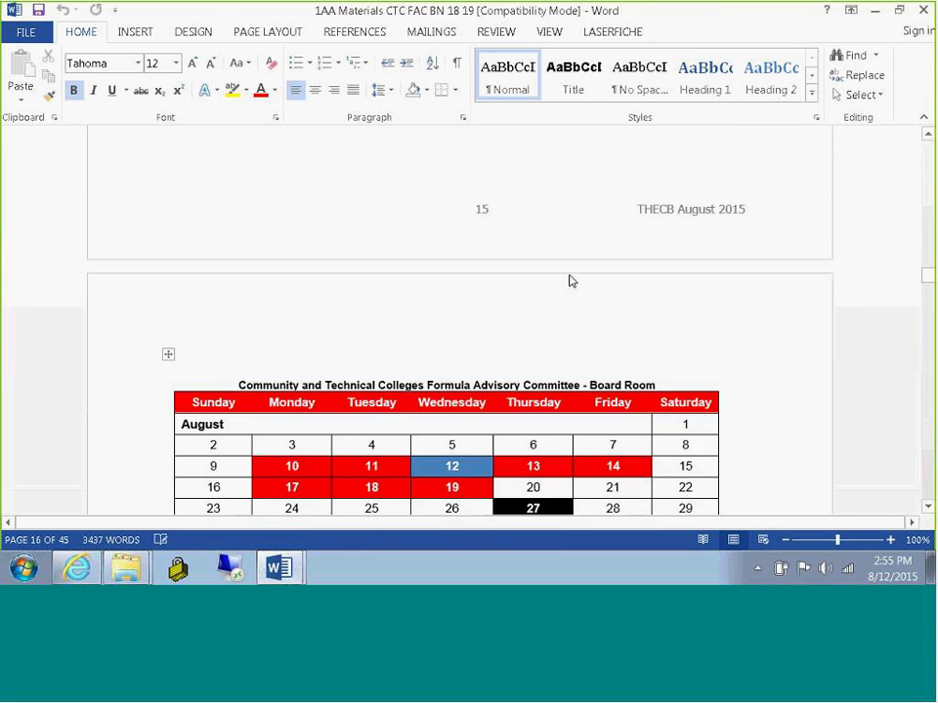
scroll(571, 276, "down", 5)
scroll(571, 276, "up", 4)
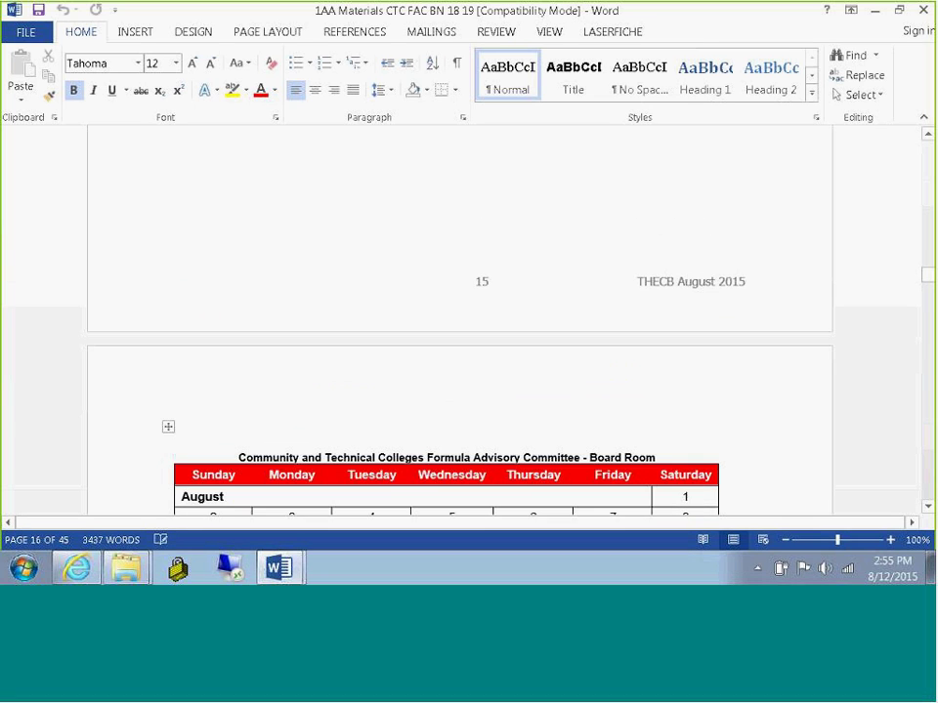
scroll(571, 276, "up", 7)
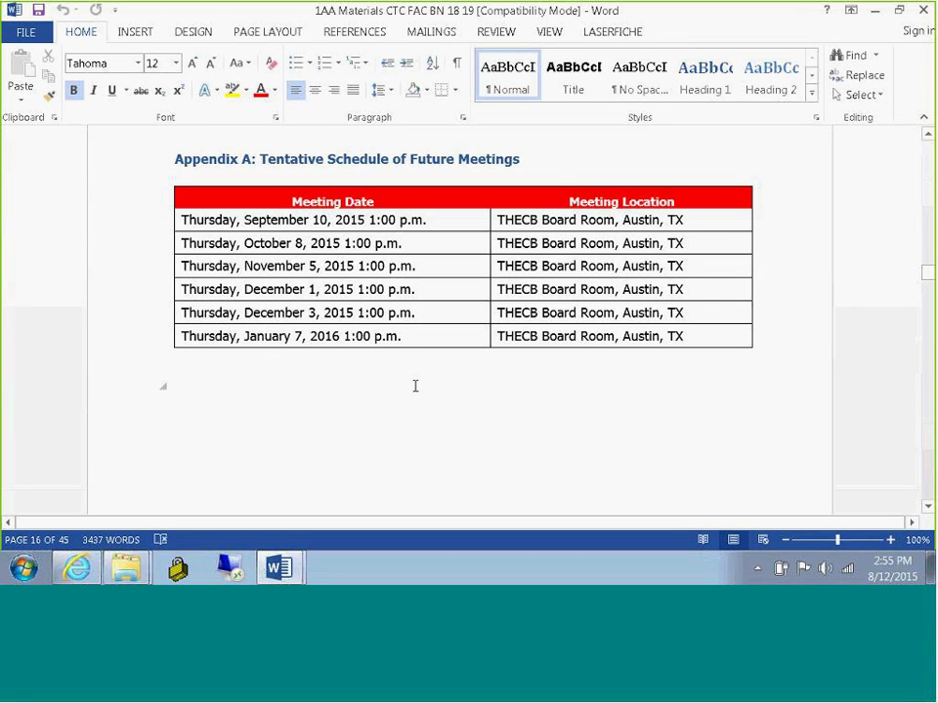
- Compare the Appendix A meeting dates with the calendar's tentative meeting days through January, including the color legend
scroll(556, 431, "down", 6)
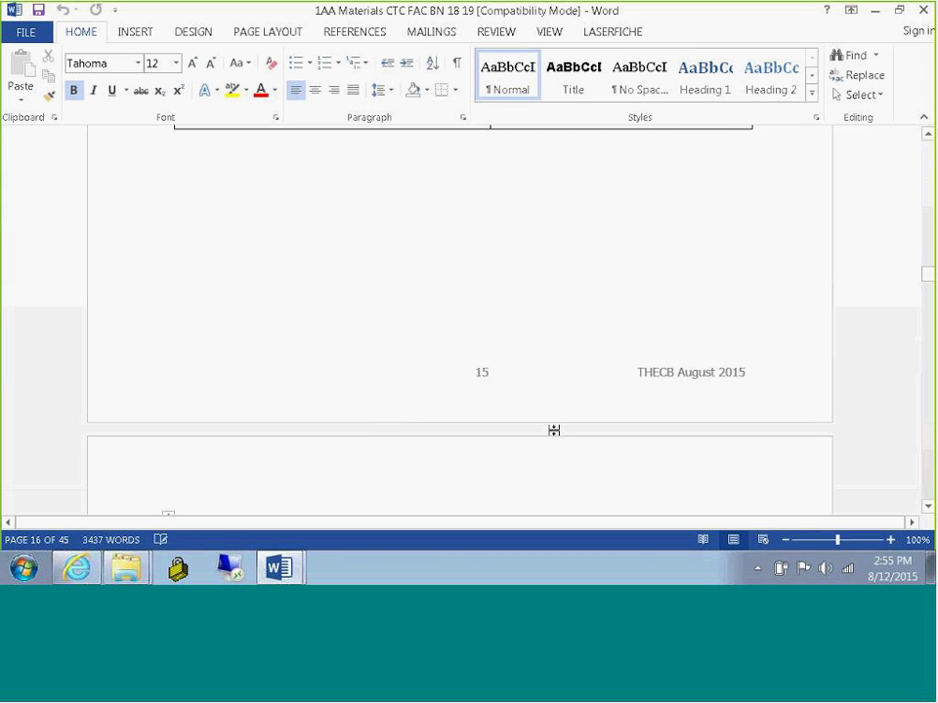
scroll(554, 430, "down", 3)
scroll(554, 431, "down", 3)
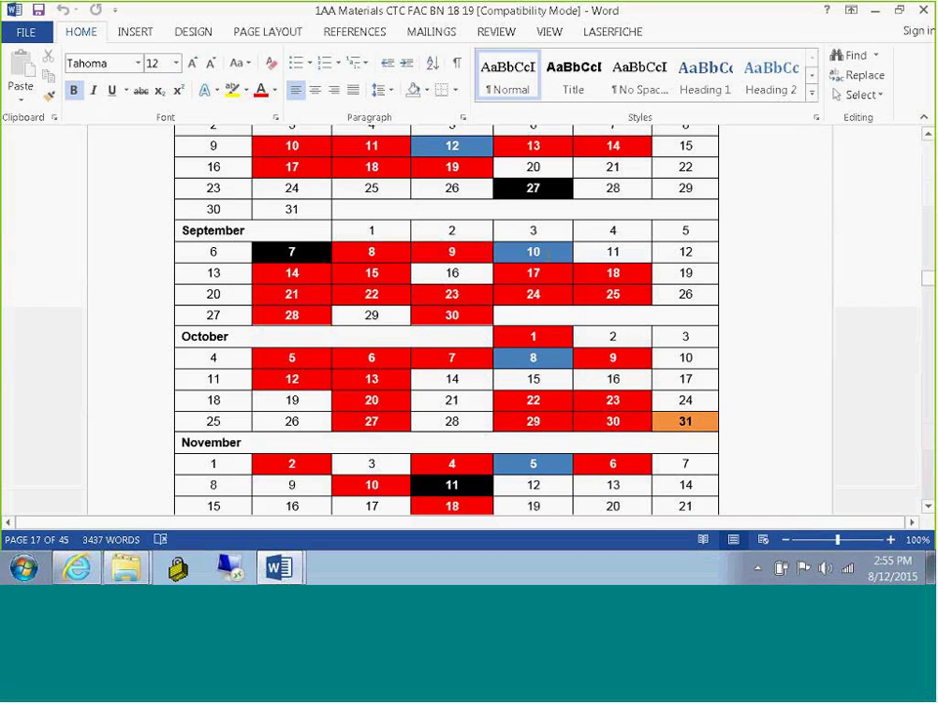
scroll(666, 262, "up", 3)
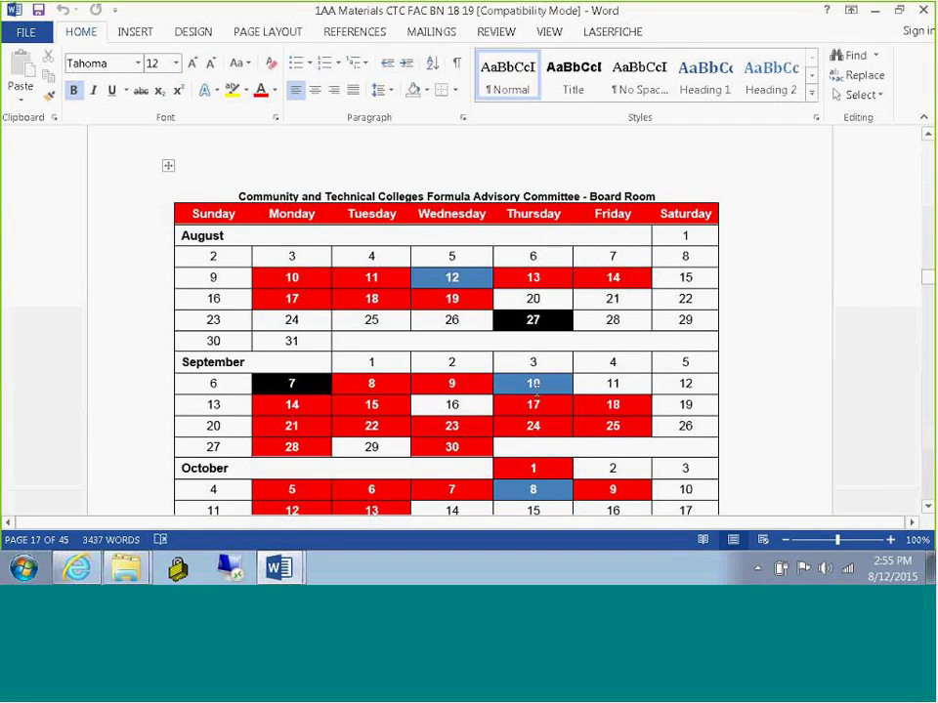
scroll(536, 384, "down", 5)
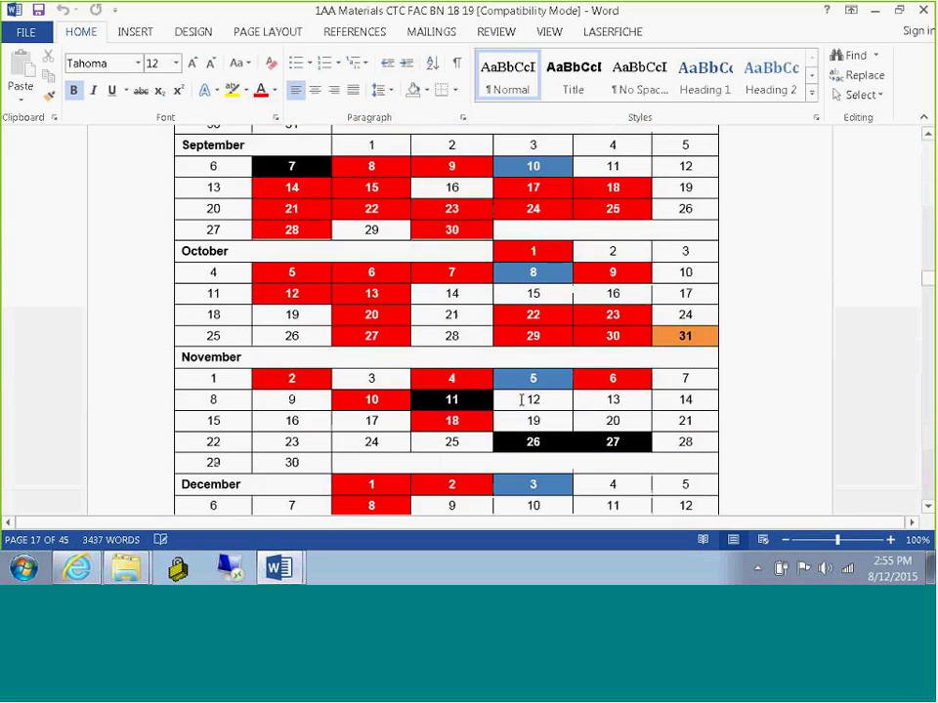
scroll(522, 399, "down", 5)
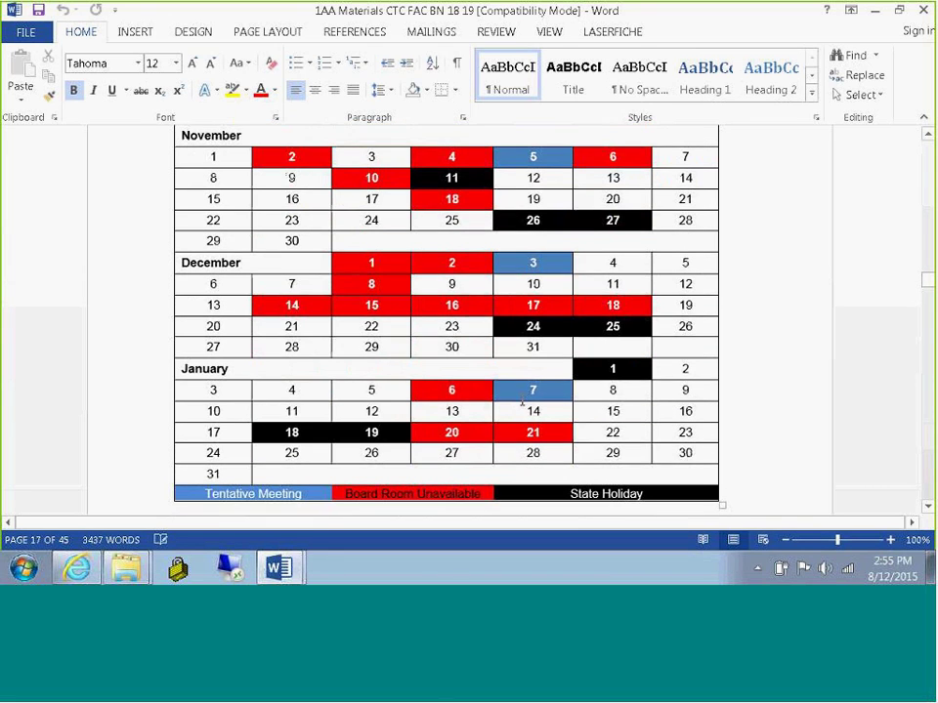
scroll(522, 403, "down", 1)
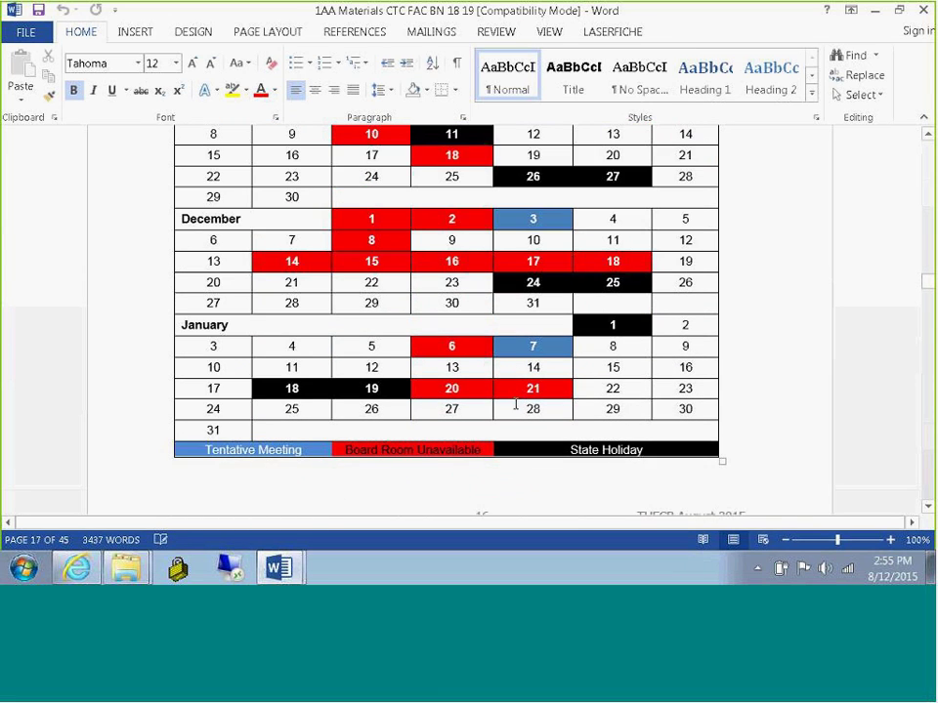
scroll(510, 400, "up", 10)
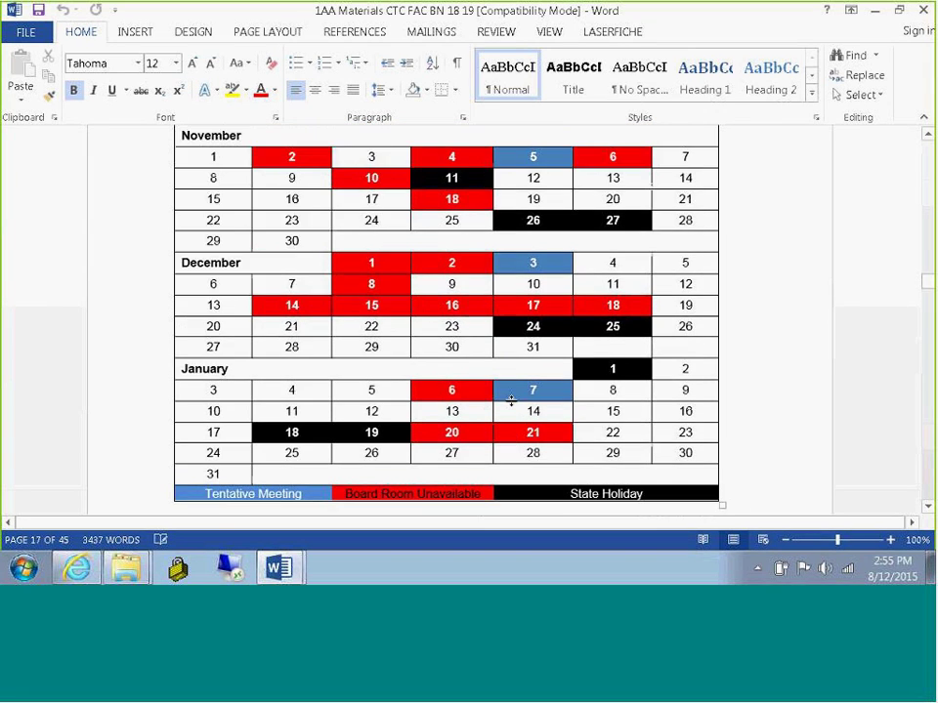
scroll(512, 401, "up", 10)
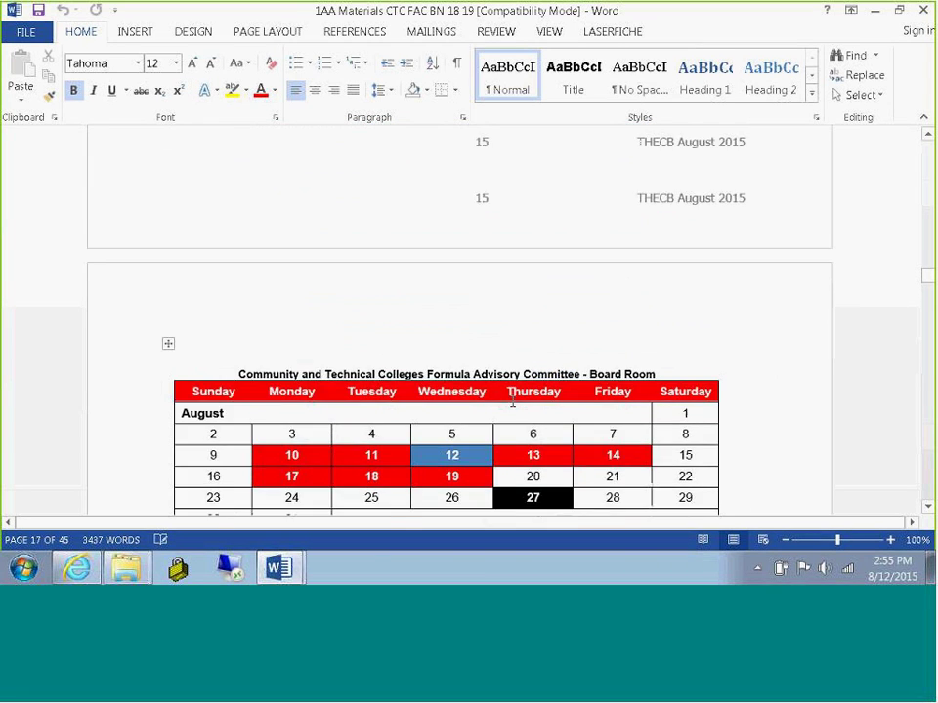
scroll(512, 402, "up", 3)
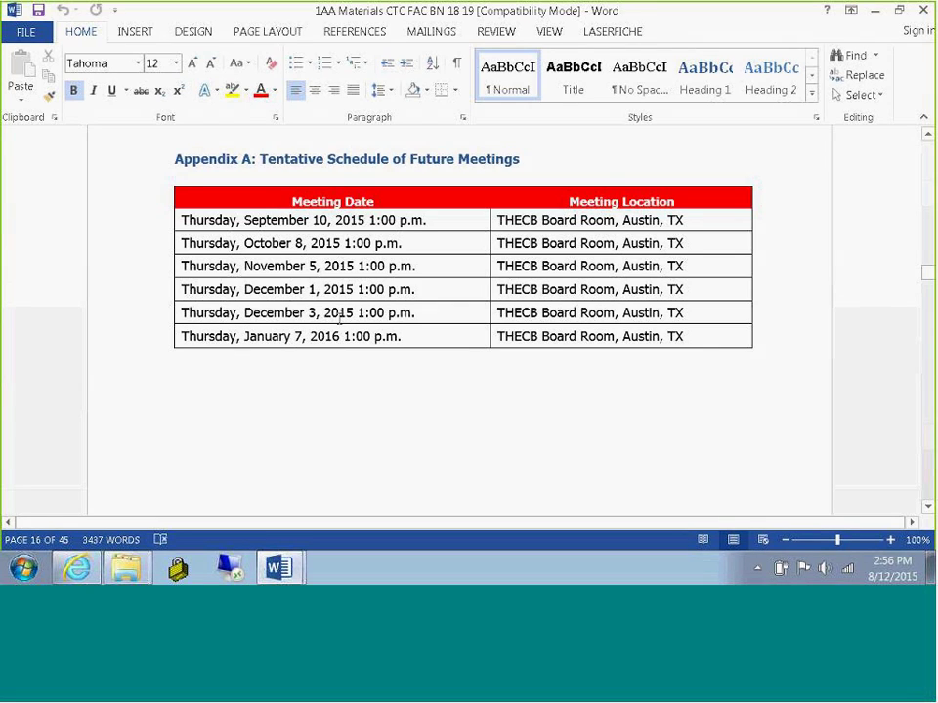
- Check the December meetings against the calendar and highlight "December 1, 2015 1:00 p.m." in the schedule table
scroll(340, 319, "down", 2)
scroll(340, 320, "down", 1)
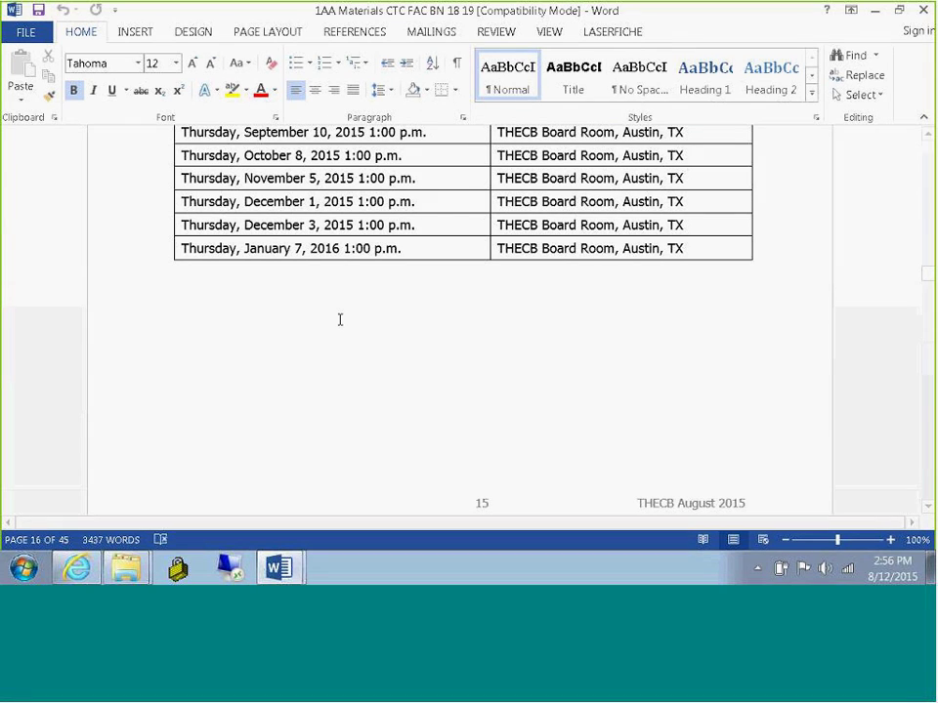
scroll(340, 320, "down", 15)
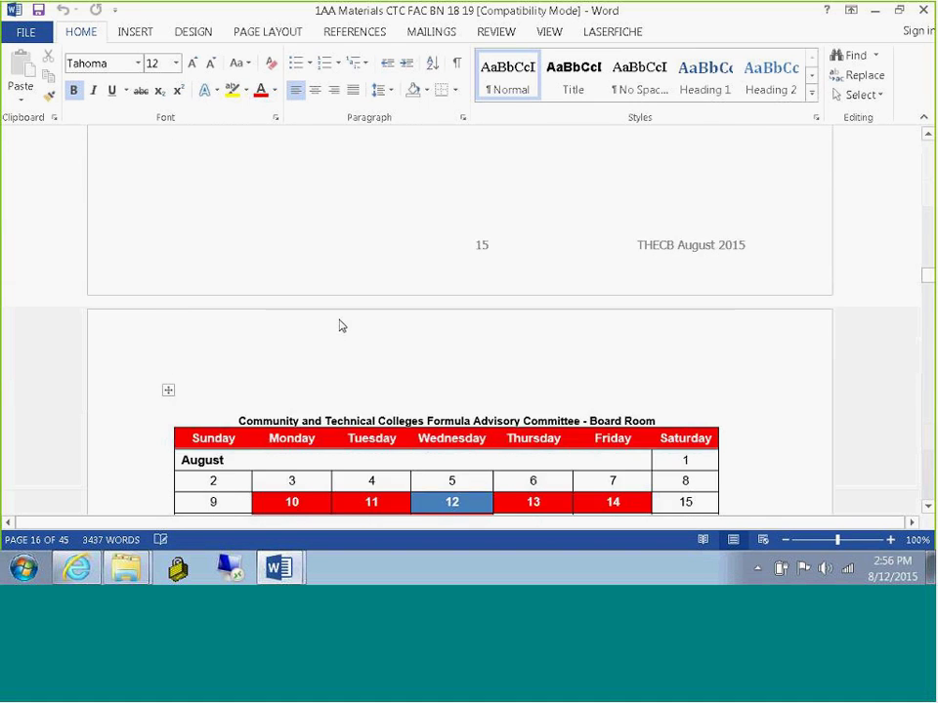
scroll(340, 319, "down", 5)
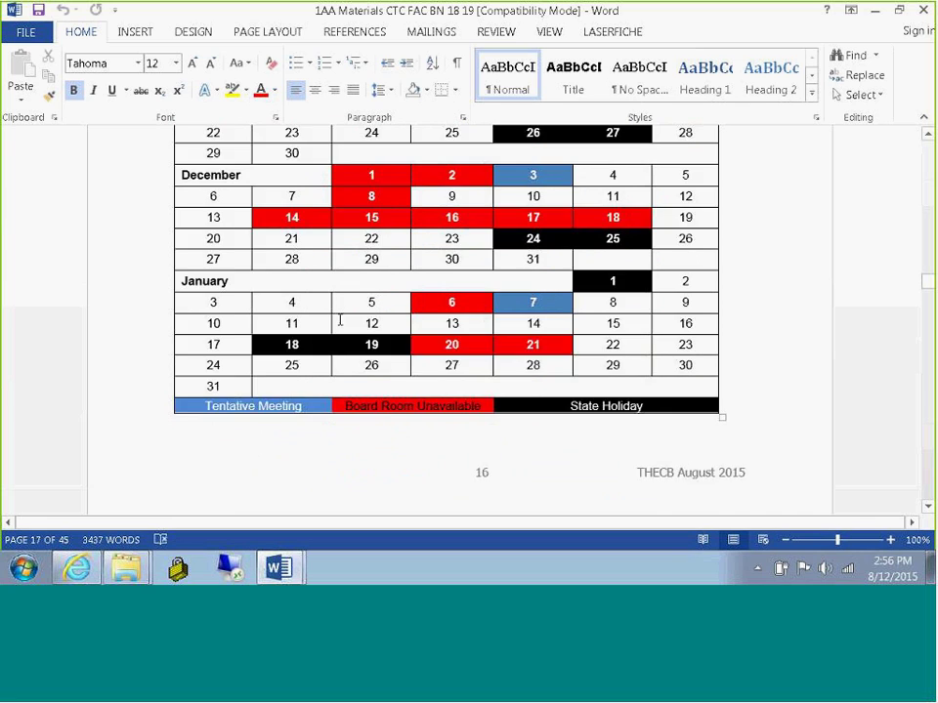
scroll(340, 319, "up", 3)
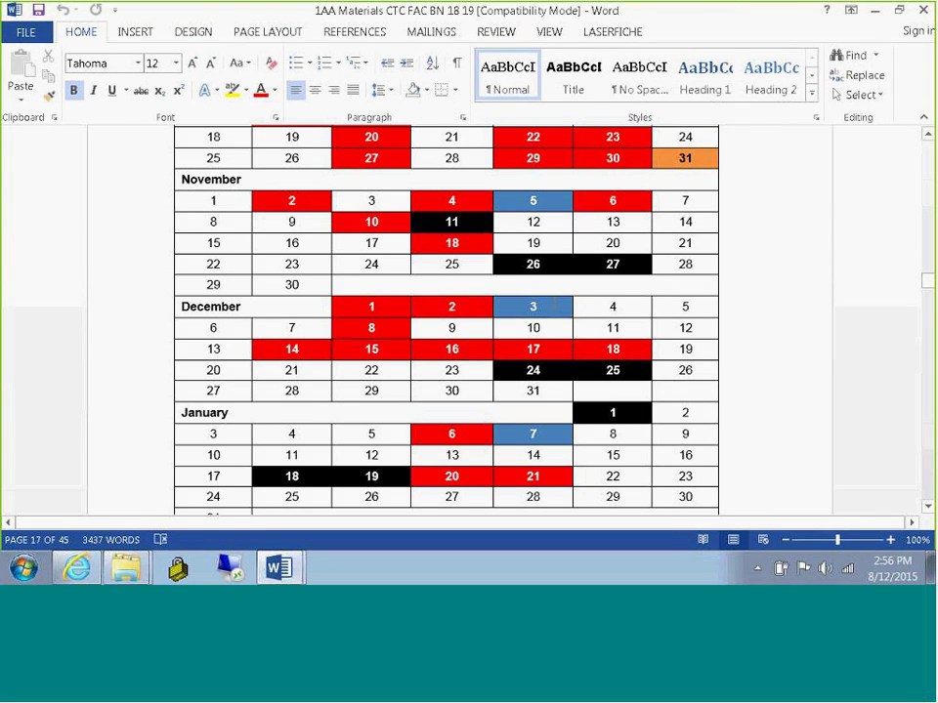
scroll(556, 303, "up", 20)
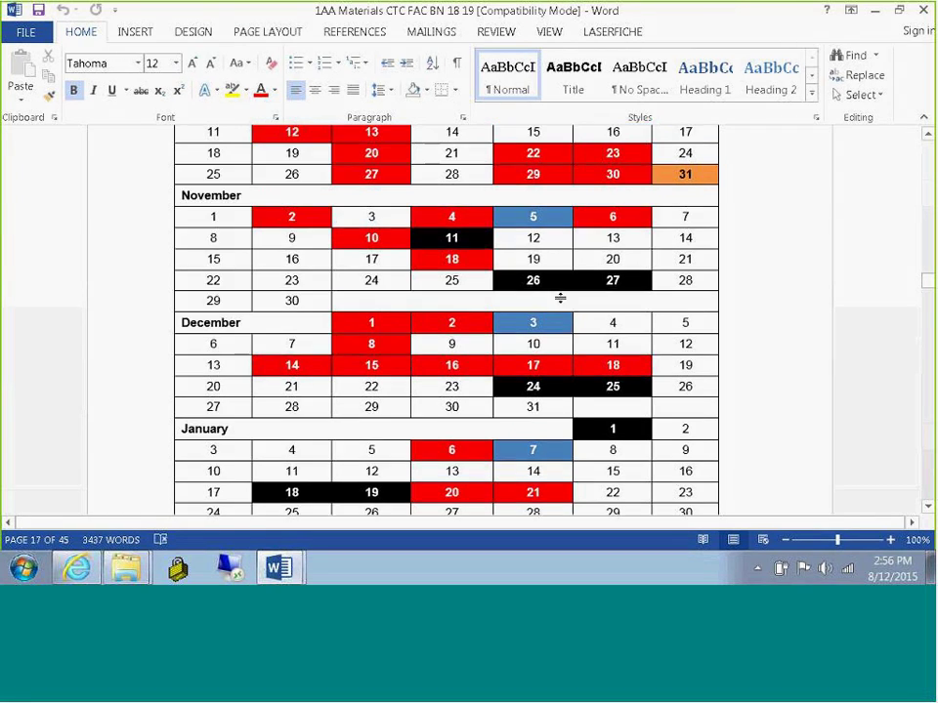
scroll(562, 300, "up", 2)
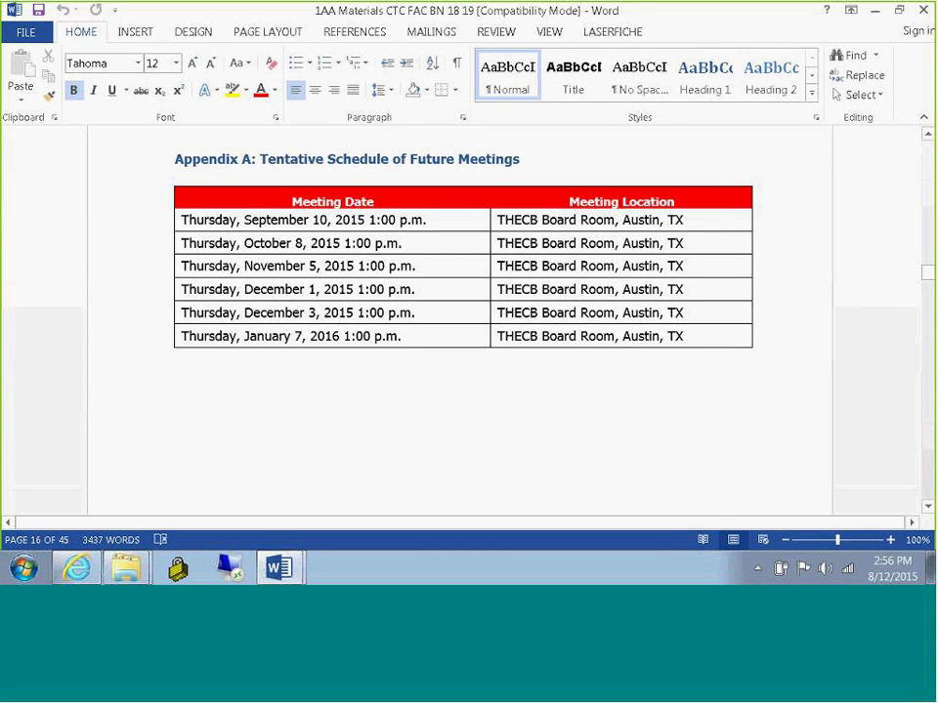
left_click_drag(245, 290, 418, 290)
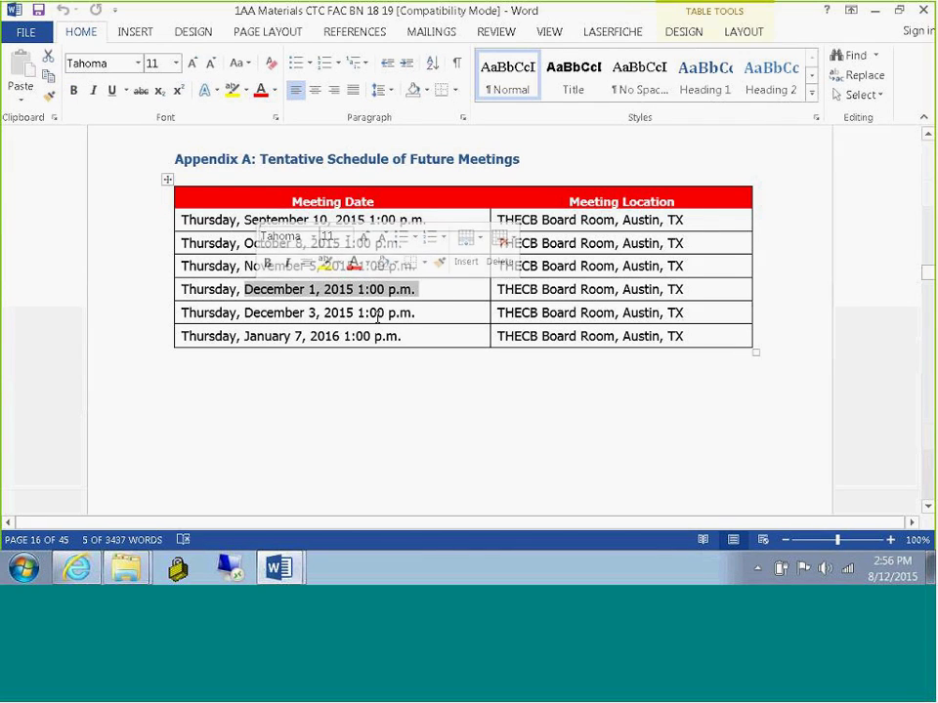
- Select September 11 and September 16 in turn on the board room calendar to point them out, and clear the selection
scroll(377, 317, "down", 15)
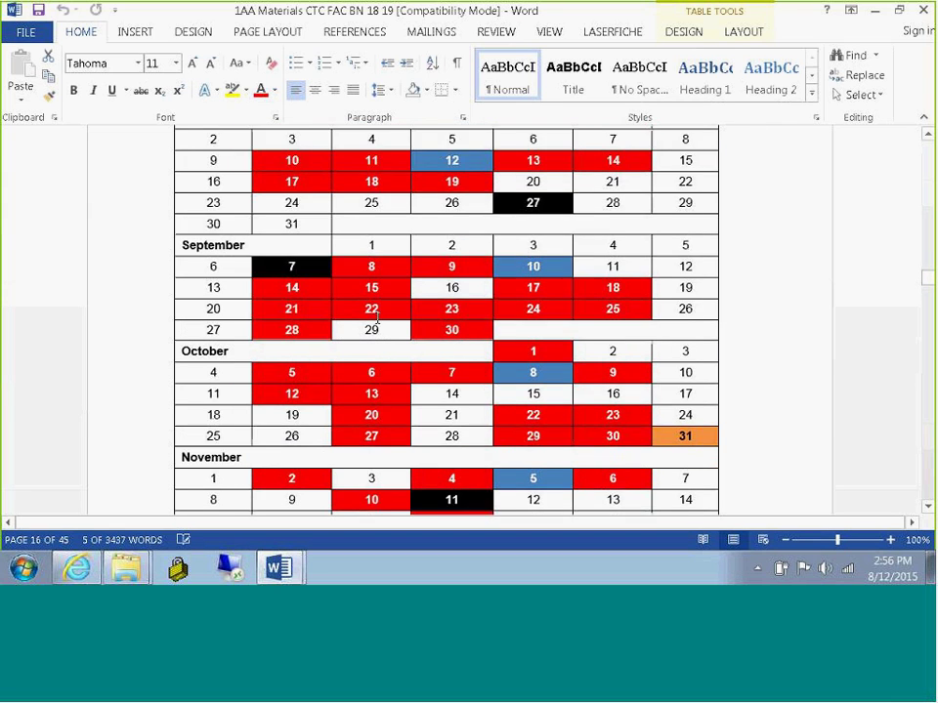
scroll(378, 317, "up", 2)
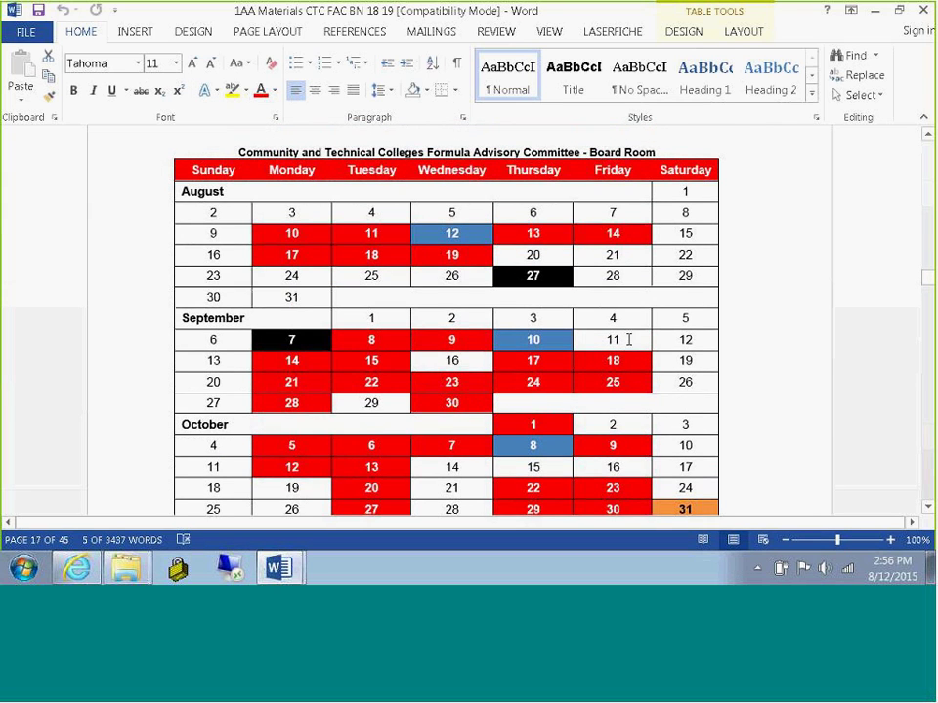
left_click_drag(606, 339, 621, 339)
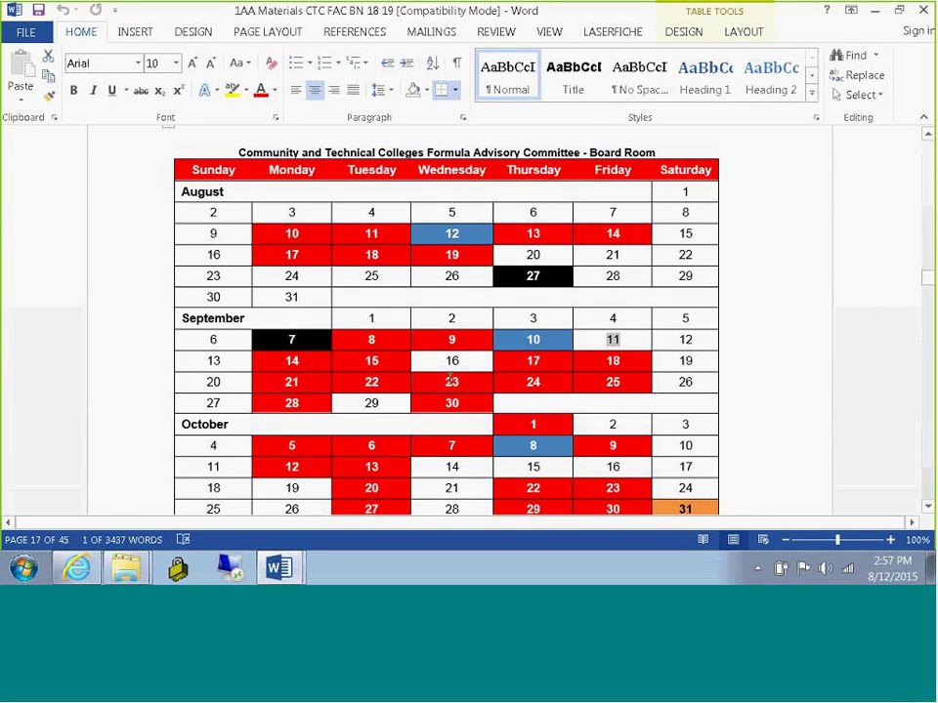
double_click(457, 361)
left_click(819, 405)
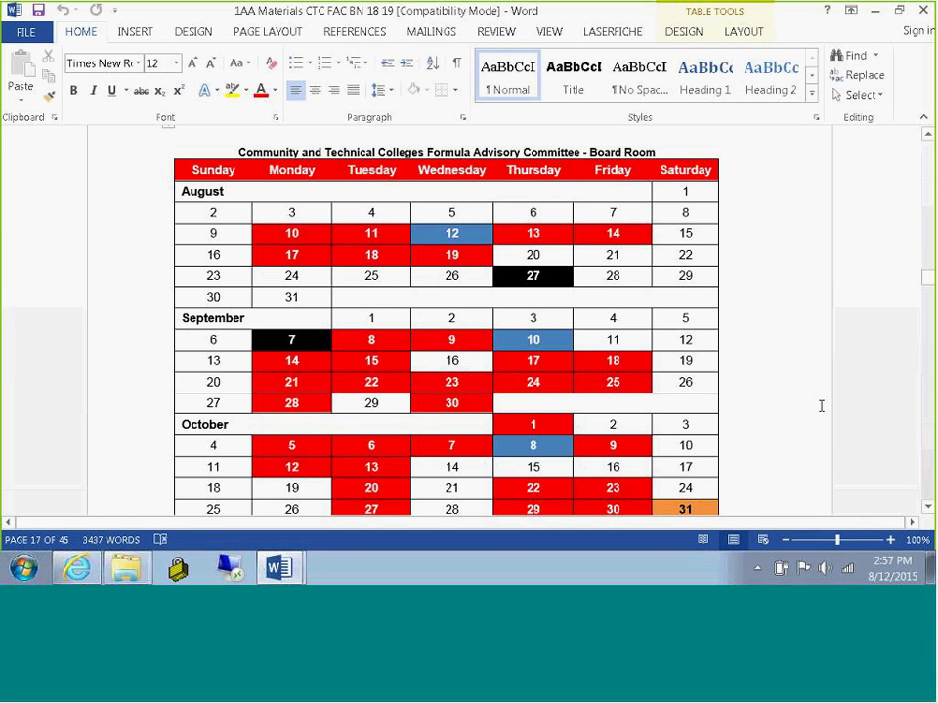
- Recheck the Appendix A meeting table against the September to November days on the board room calendar
scroll(819, 406, "down", 1)
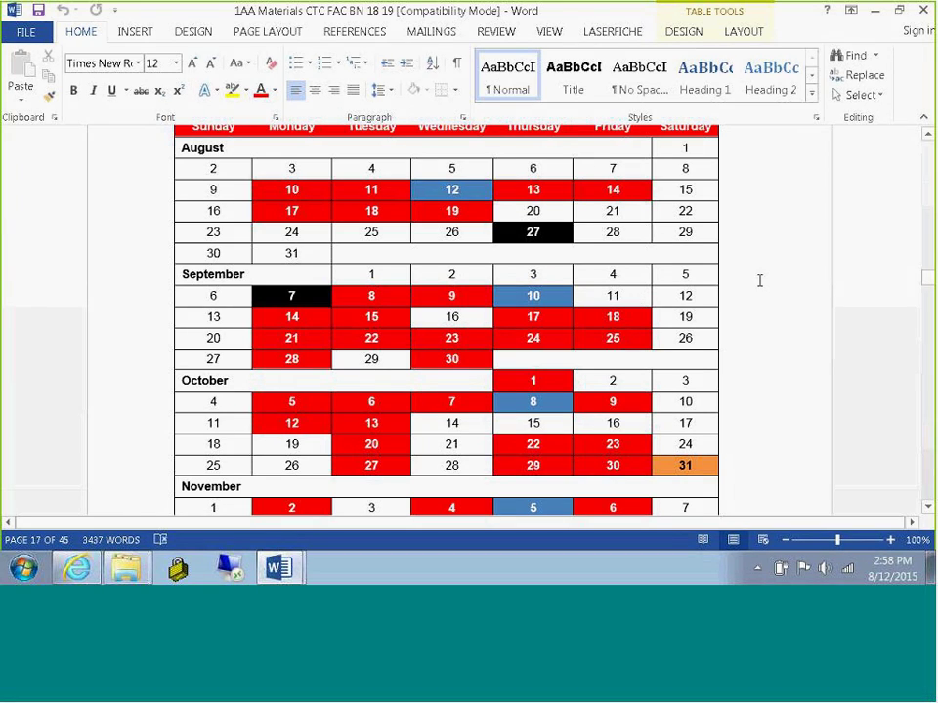
scroll(759, 280, "up", 12)
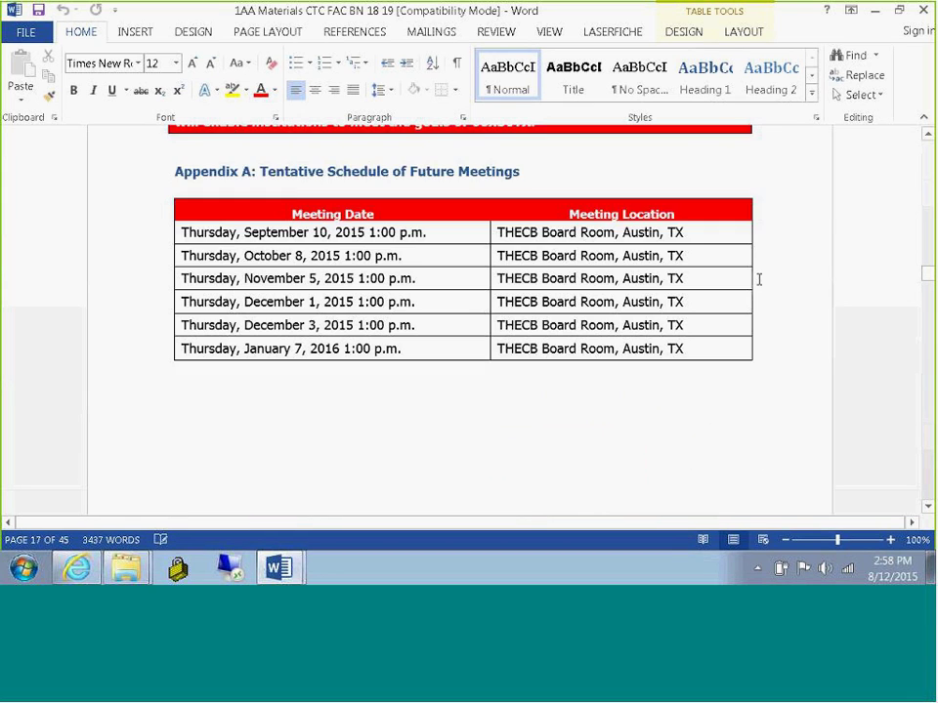
scroll(759, 281, "up", 1)
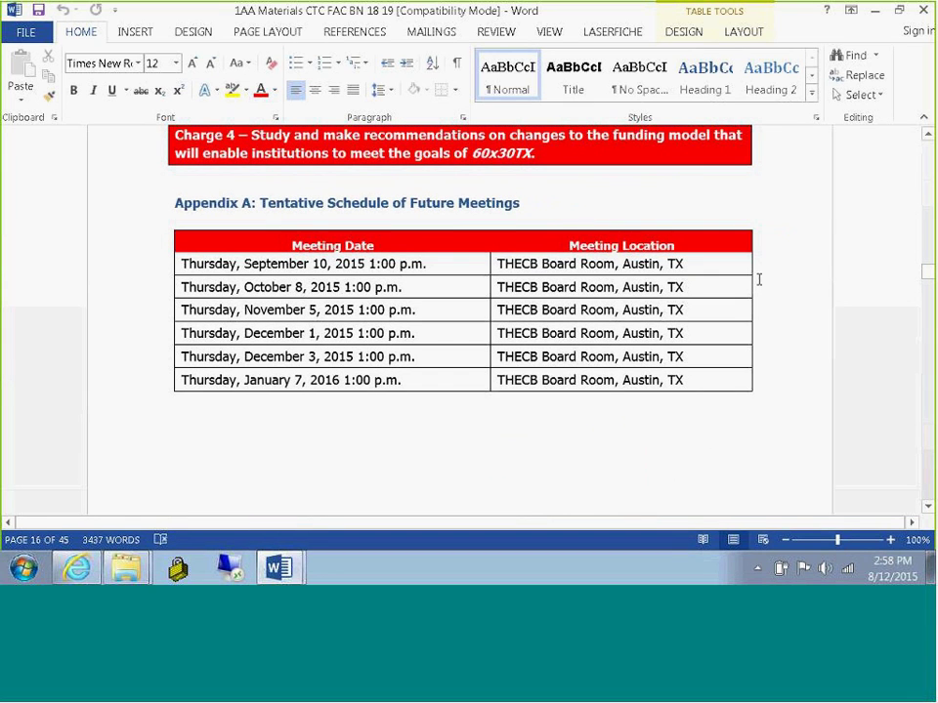
scroll(758, 280, "down", 12)
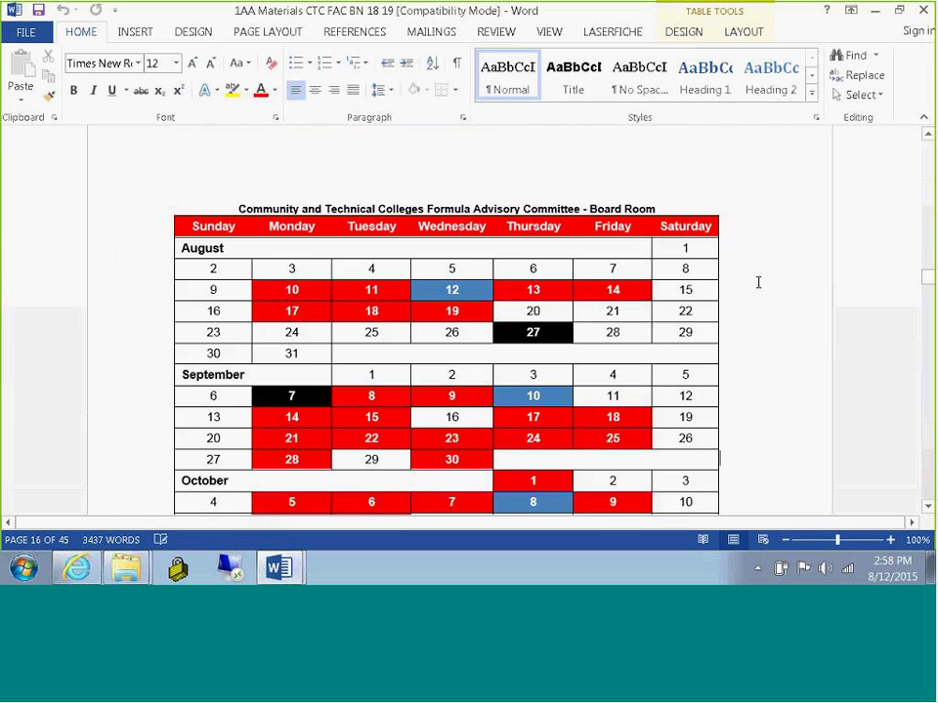
scroll(759, 283, "down", 4)
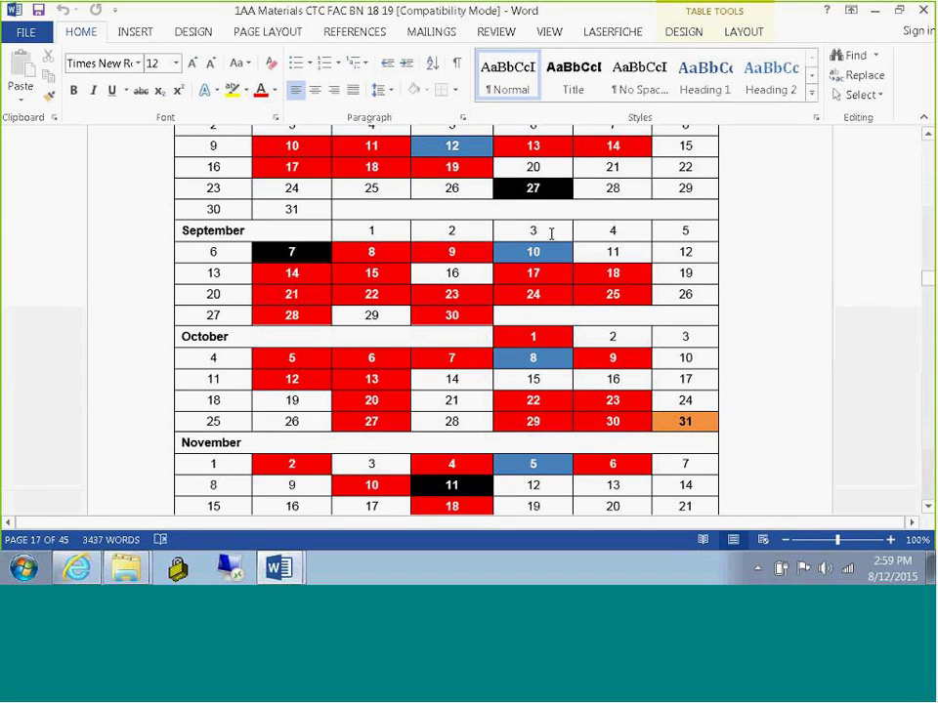
- Select September 1 to 4 on the board room calendar to point them out, and review the October to December days
left_click_drag(610, 231, 387, 222)
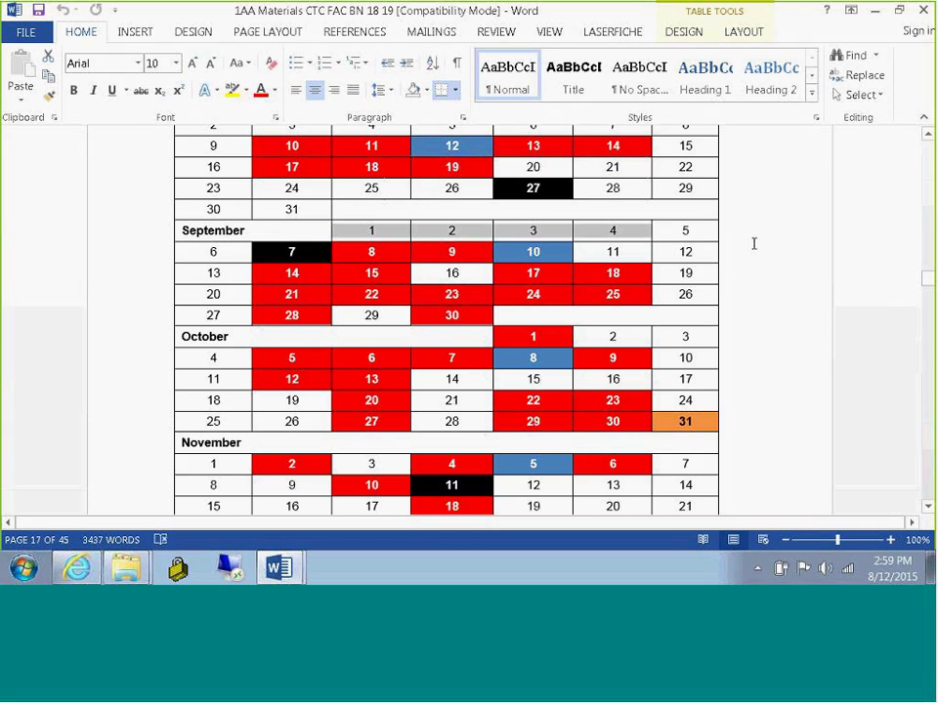
scroll(753, 245, "up", 3)
scroll(753, 245, "down", 4)
scroll(753, 245, "down", 1)
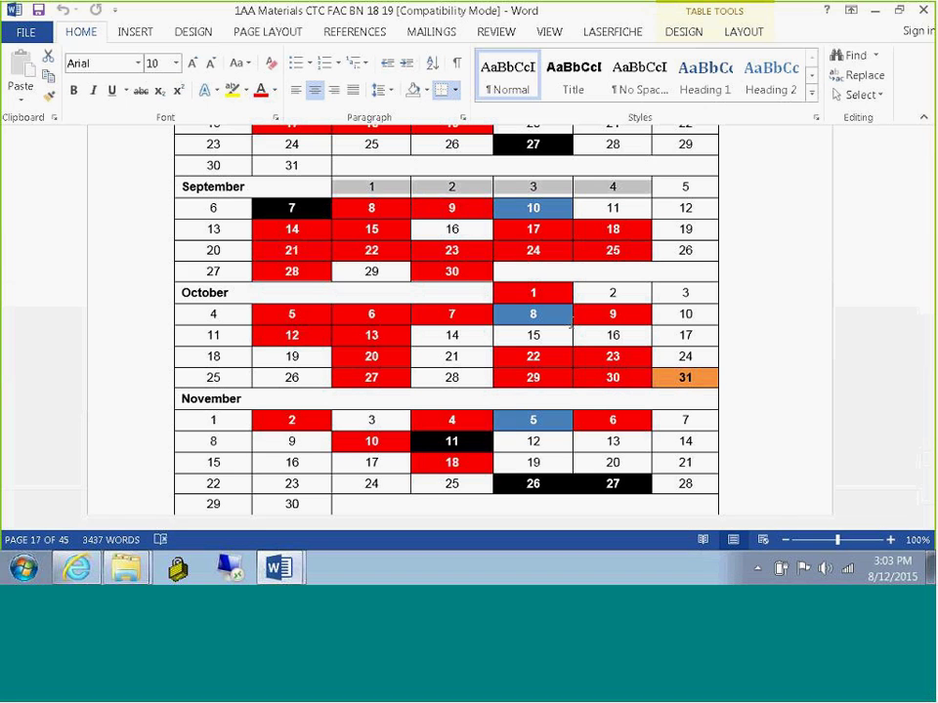
scroll(571, 313, "down", 2)
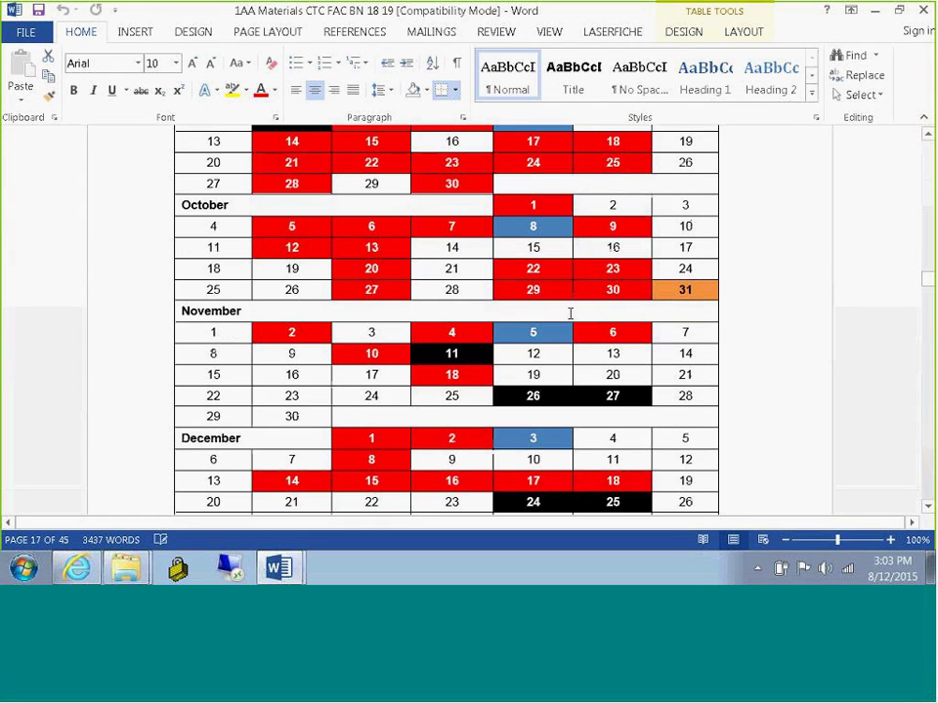
scroll(533, 318, "down", 1)
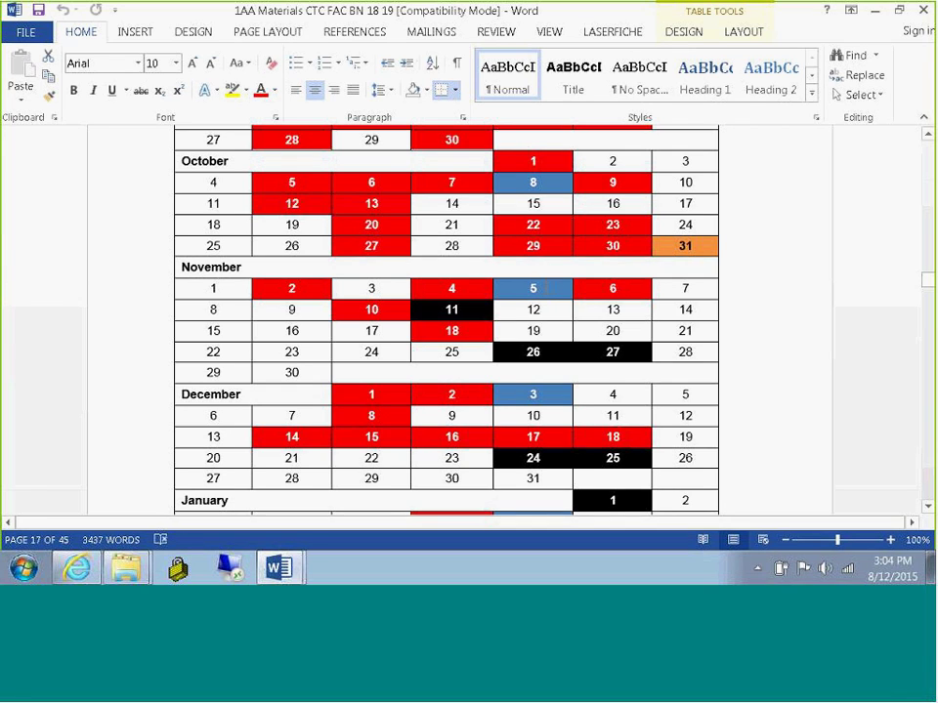
- Recheck the Appendix A meeting date table against the November, December and January days on the board room calendar
scroll(551, 288, "up", 15)
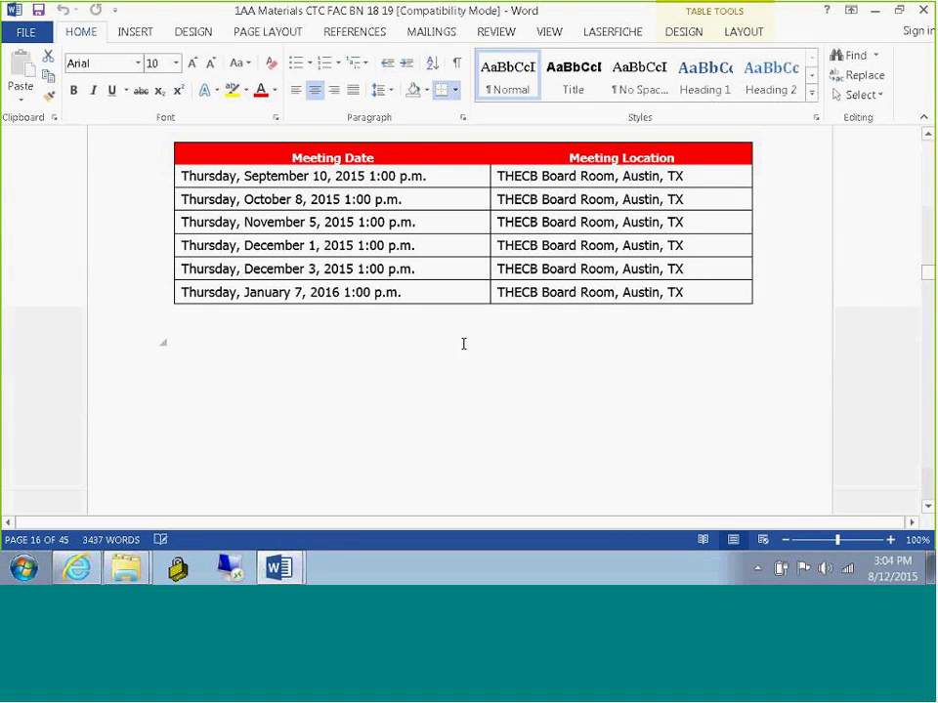
scroll(461, 337, "down", 5)
scroll(462, 344, "down", 8)
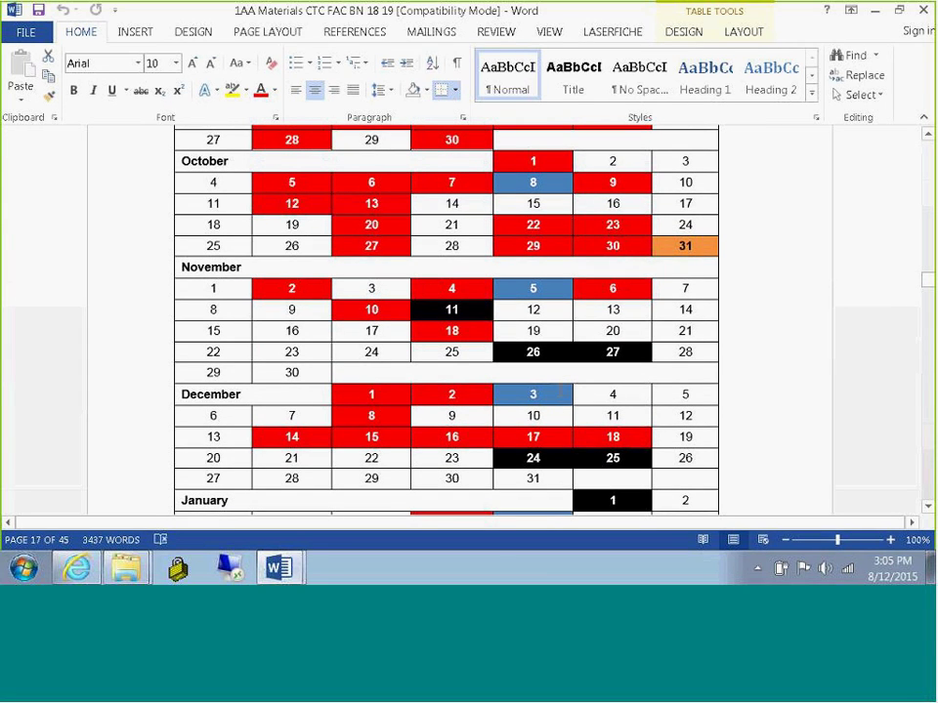
scroll(559, 390, "down", 2)
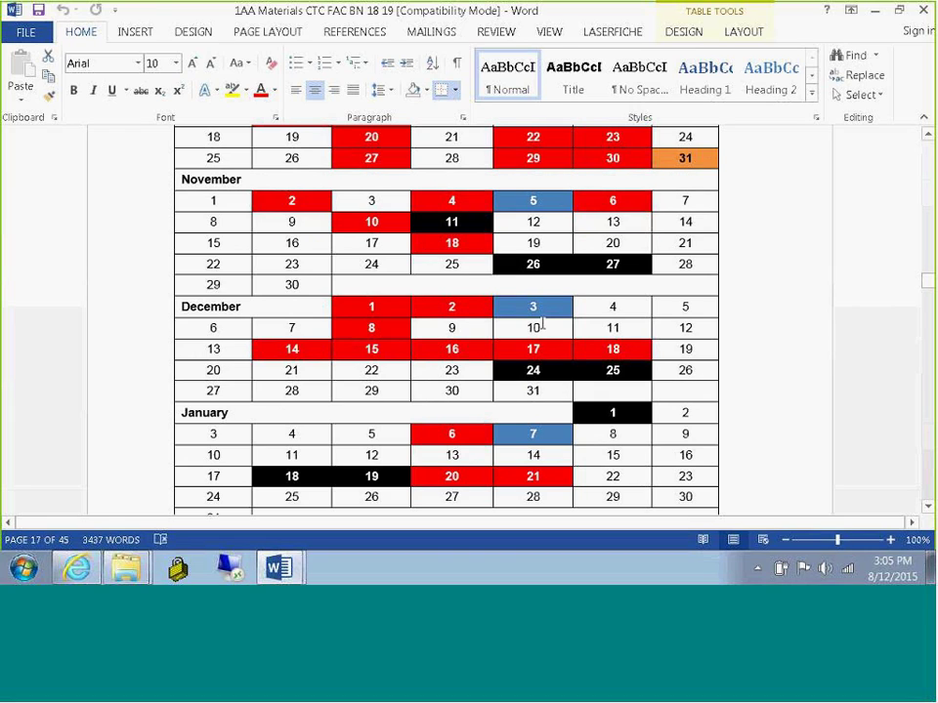